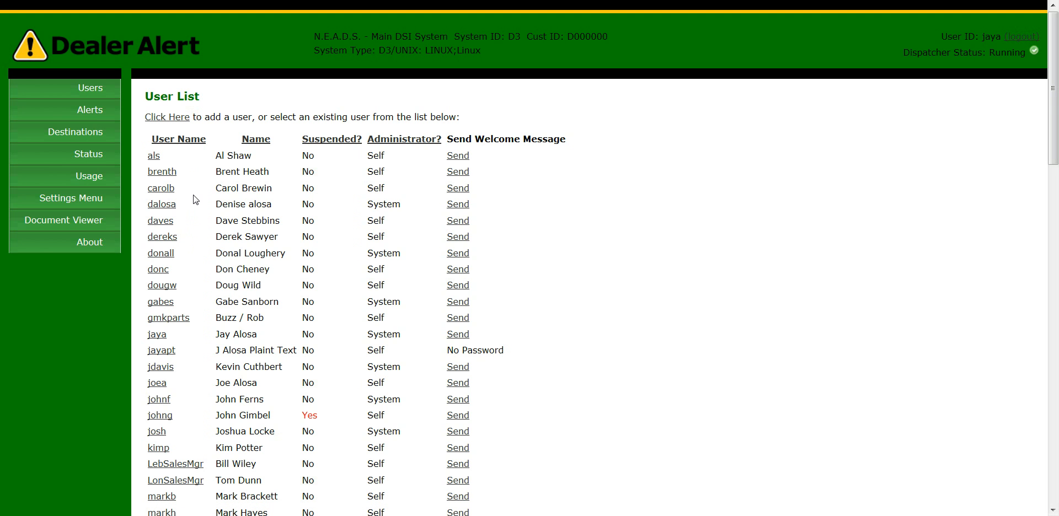
Open the add-user form from the User List.
{"action": "left_click", "coordinate": [177, 123]}
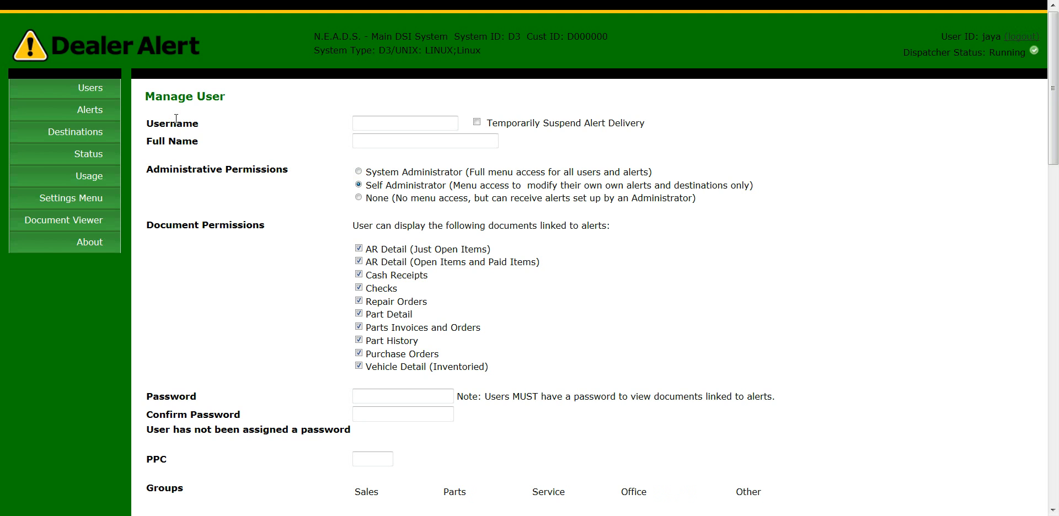
Enter the new user's username and full name, leaving the Self Administrator permission level selected.
{"action": "left_click", "coordinate": [400, 122]}
{"action": "type", "text": "johns"}
{"action": "key", "text": "Tab"}
{"action": "type", "text": "Joh"}
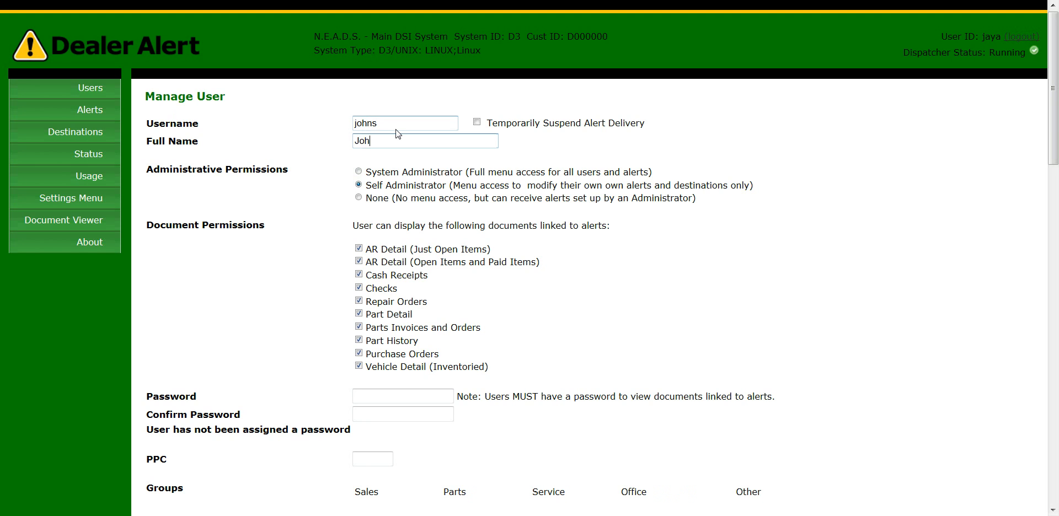
{"action": "type", "text": "n Smith"}
{"action": "left_click_drag", "start_coordinate": [366, 186], "coordinate": [434, 182]}
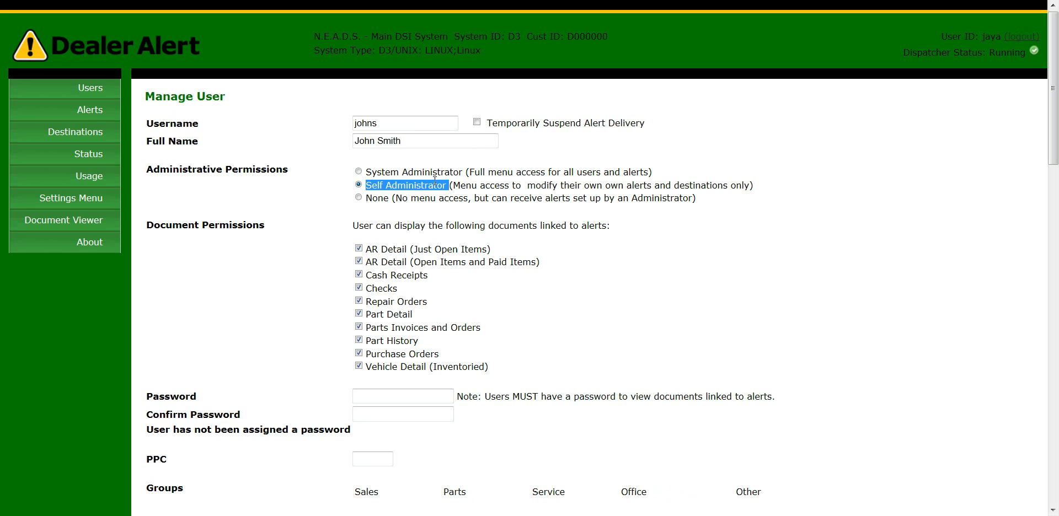
{"action": "left_click", "coordinate": [466, 186]}
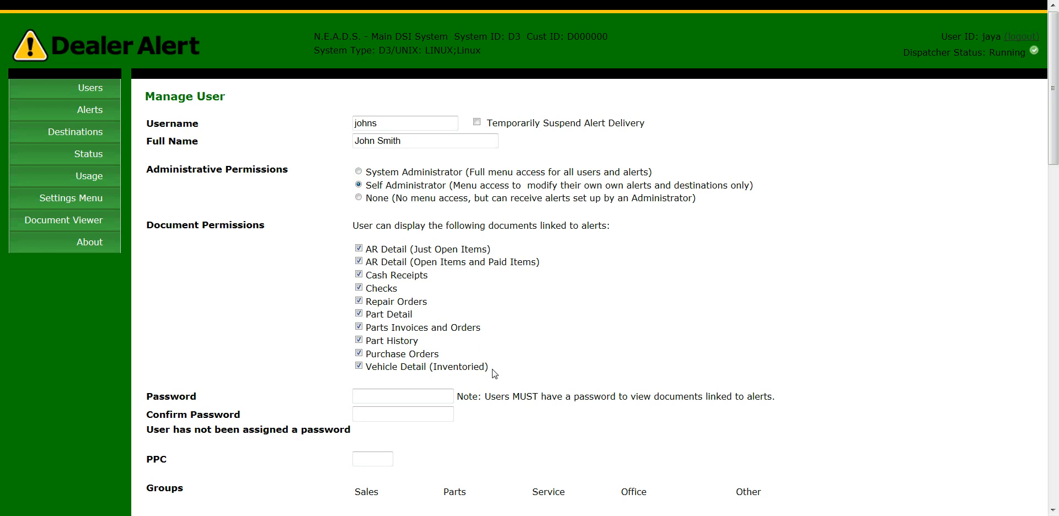
Remove Cash Receipts and Checks document access, keeping Repair Orders checked.
{"action": "left_click", "coordinate": [359, 301]}
{"action": "left_click", "coordinate": [359, 301]}
{"action": "left_click", "coordinate": [359, 274]}
{"action": "left_click", "coordinate": [359, 288]}
Enter the user's password and confirm it.
{"action": "scroll", "coordinate": [257, 370], "scroll_direction": "down", "scroll_amount": 1}
{"action": "left_click", "coordinate": [448, 338]}
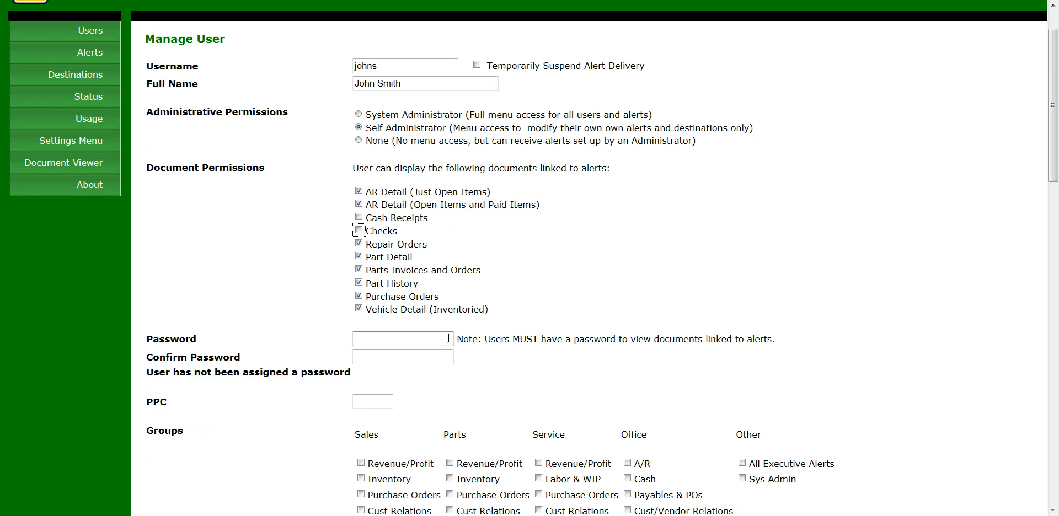
{"action": "type", "text": "******"}
{"action": "left_click", "coordinate": [422, 357]}
{"action": "type", "text": "******"}
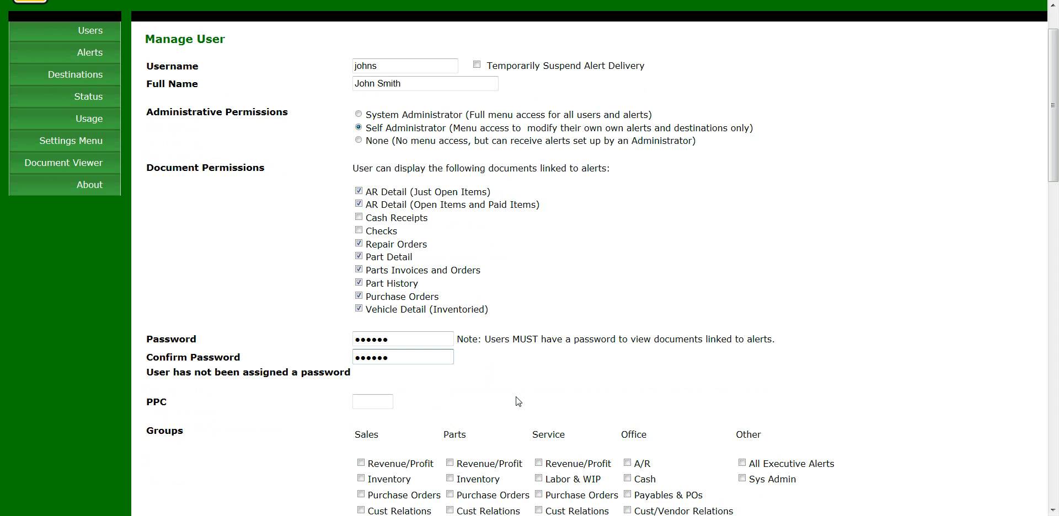
Enter the user's initials as the PPC code.
{"action": "scroll", "coordinate": [519, 401], "scroll_direction": "down", "scroll_amount": 2}
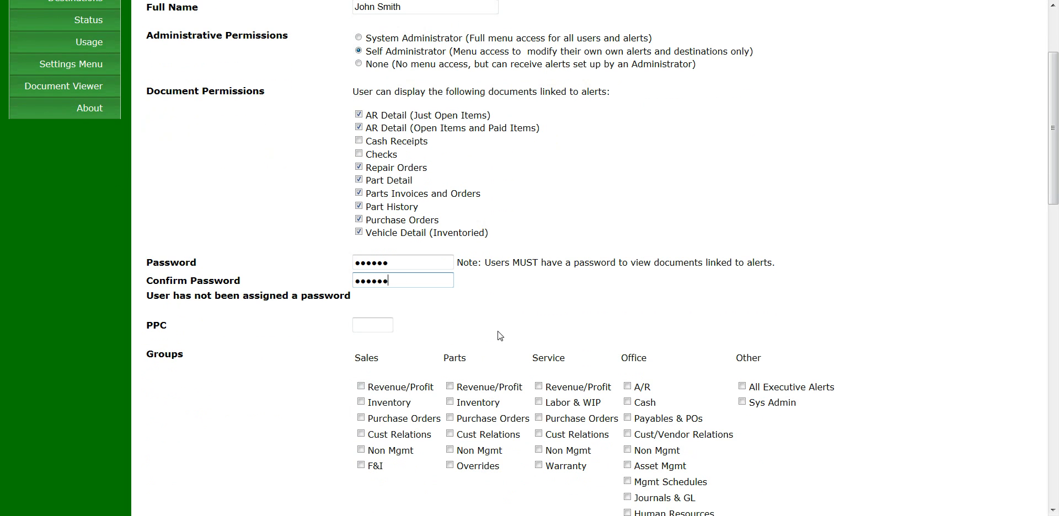
{"action": "left_click", "coordinate": [389, 326]}
{"action": "type", "text": "JS"}
Add the user to all six Parts groups, from Revenue/Profit through Overrides.
{"action": "scroll", "coordinate": [447, 390], "scroll_direction": "down", "scroll_amount": 3}
{"action": "left_click", "coordinate": [450, 271]}
{"action": "left_click", "coordinate": [450, 287]}
{"action": "left_click", "coordinate": [450, 302]}
{"action": "left_click", "coordinate": [450, 319]}
{"action": "left_click", "coordinate": [450, 334]}
{"action": "left_click", "coordinate": [450, 349]}
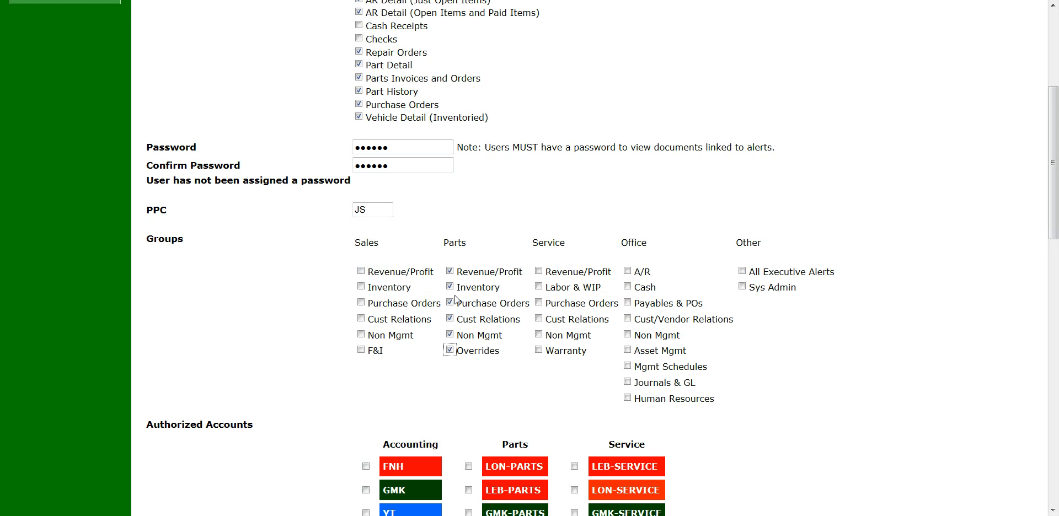
Add the user to the Office Mgmt Schedules group.
{"action": "scroll", "coordinate": [472, 390], "scroll_direction": "down", "scroll_amount": 3}
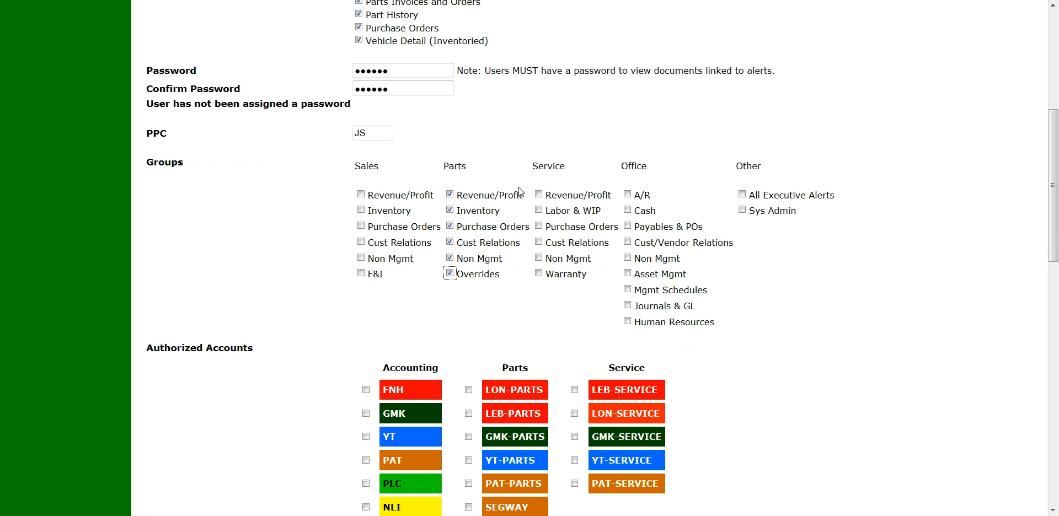
{"action": "left_click_drag", "start_coordinate": [626, 166], "coordinate": [648, 166]}
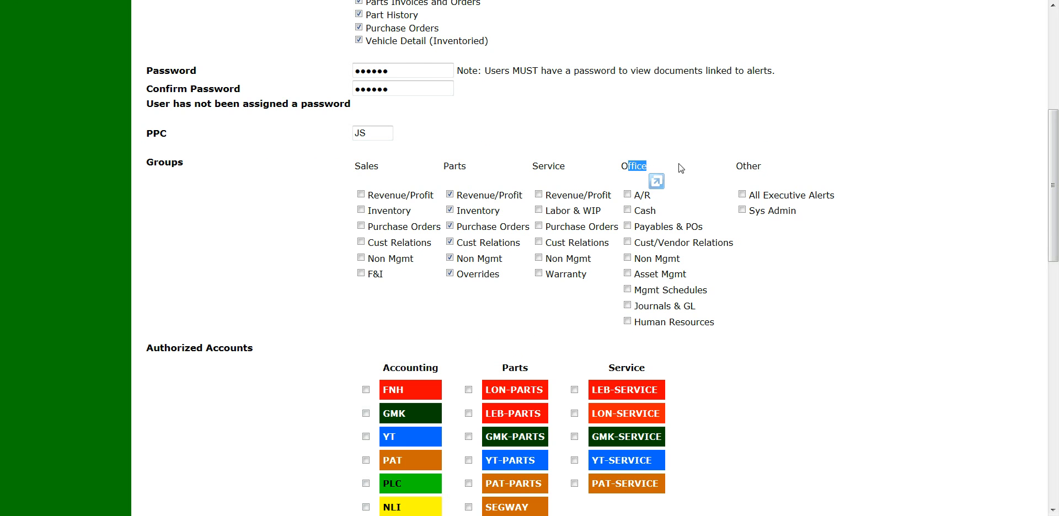
{"action": "left_click", "coordinate": [627, 289]}
{"action": "left_click", "coordinate": [260, 399]}
{"action": "scroll", "coordinate": [260, 399], "scroll_direction": "down", "scroll_amount": 2}
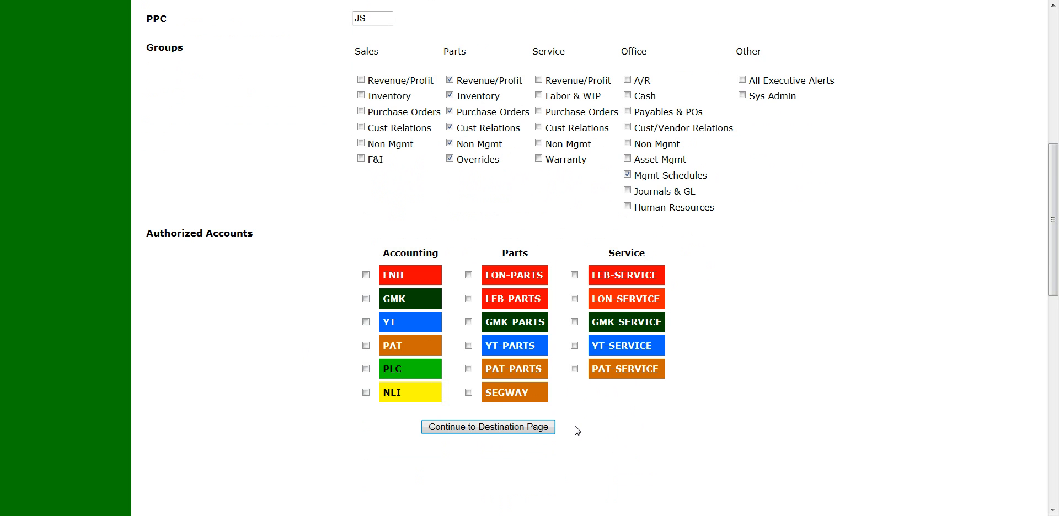
Authorize the GMK, GMK-PARTS and GMK-SERVICE accounts and continue to the Destination page.
{"action": "left_click", "coordinate": [468, 322]}
{"action": "left_click_drag", "start_coordinate": [634, 175], "coordinate": [708, 175]}
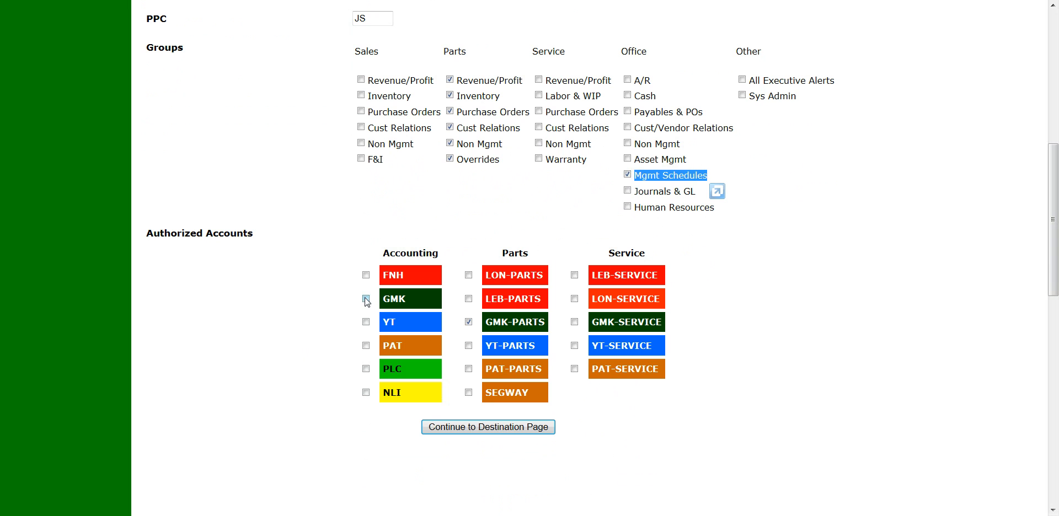
{"action": "left_click", "coordinate": [367, 299]}
{"action": "left_click", "coordinate": [574, 322]}
{"action": "left_click", "coordinate": [639, 322]}
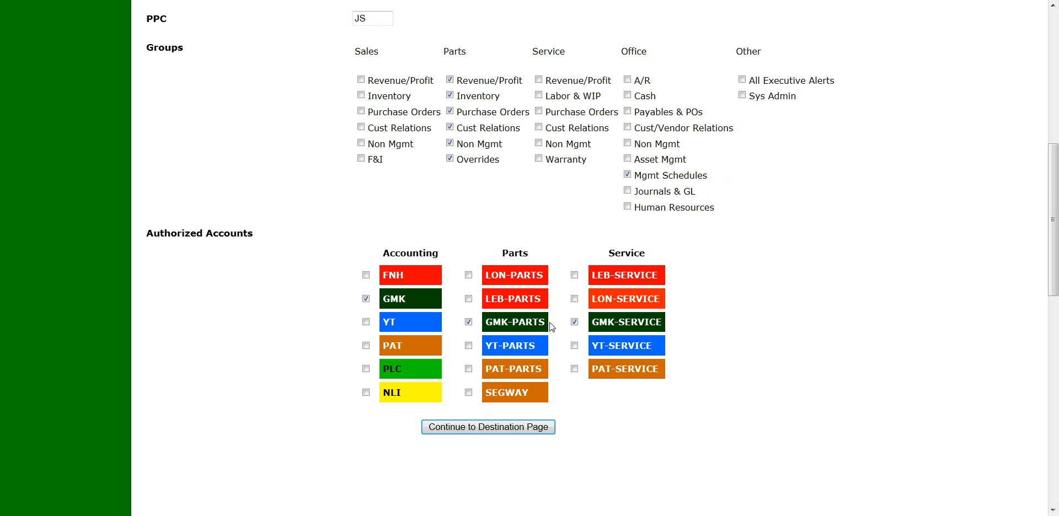
{"action": "left_click", "coordinate": [483, 432]}
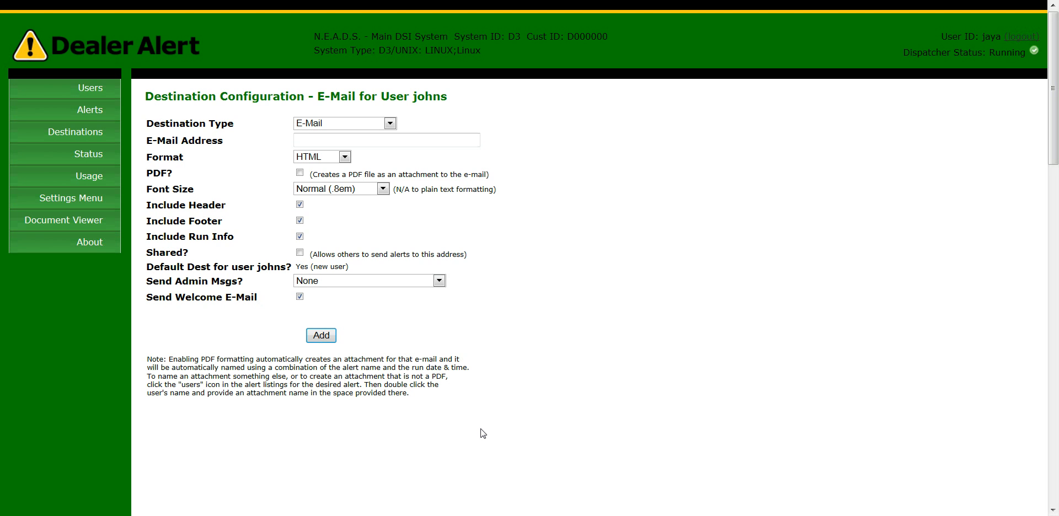
Enter the user's e-mail address as the destination, keeping Send Welcome E-Mail checked.
{"action": "left_click", "coordinate": [424, 144]}
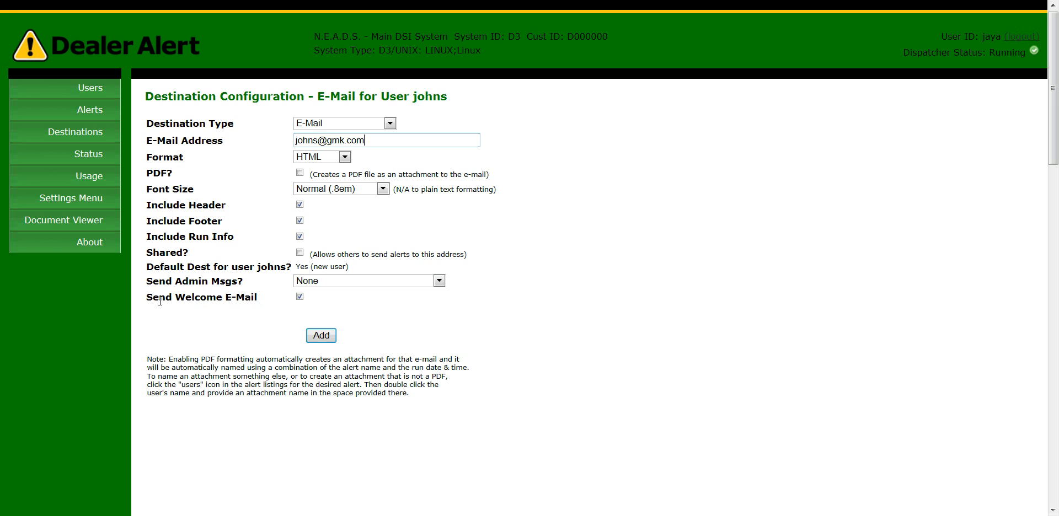
{"action": "left_click_drag", "start_coordinate": [146, 300], "coordinate": [253, 299]}
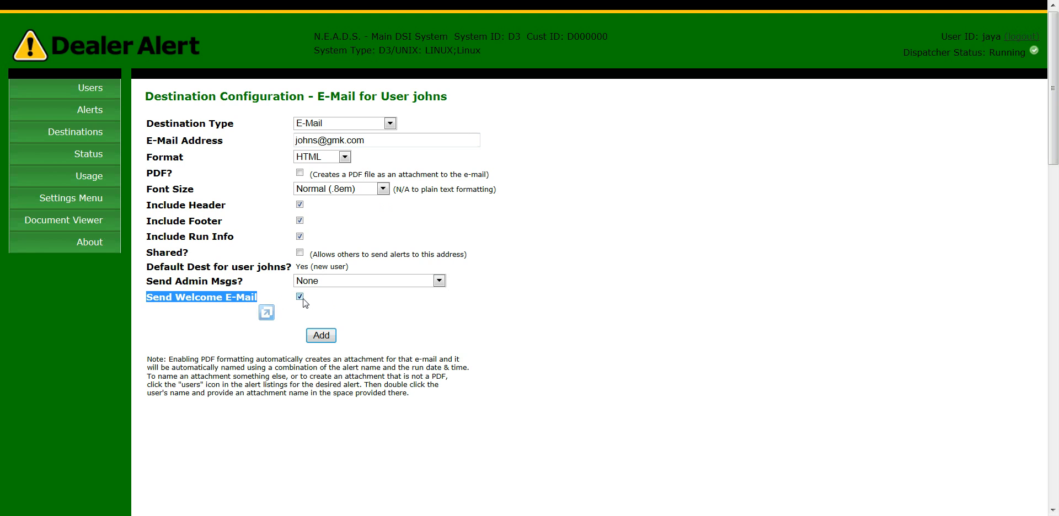
{"action": "left_click", "coordinate": [328, 299]}
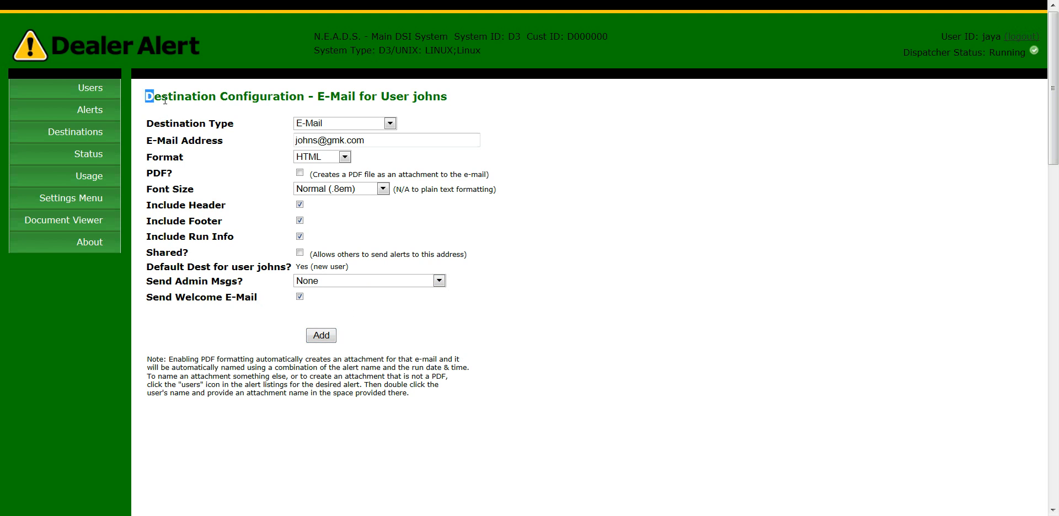
{"action": "triple_click", "coordinate": [147, 93]}
{"action": "left_click", "coordinate": [616, 167]}
Save the e-mail destination, confirm the new user in the User List, and go to Alerts.
{"action": "left_click", "coordinate": [325, 337]}
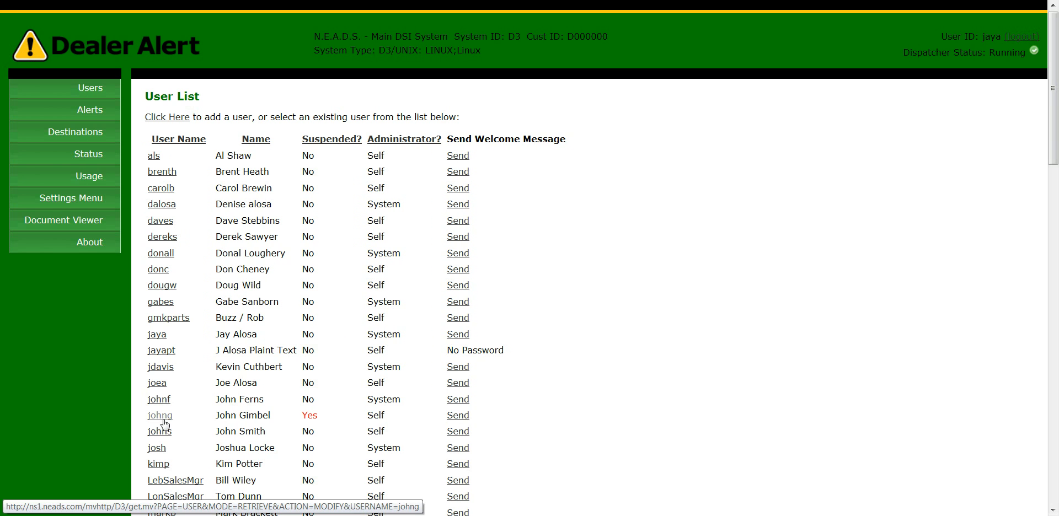
{"action": "left_click_drag", "start_coordinate": [471, 438], "coordinate": [150, 439]}
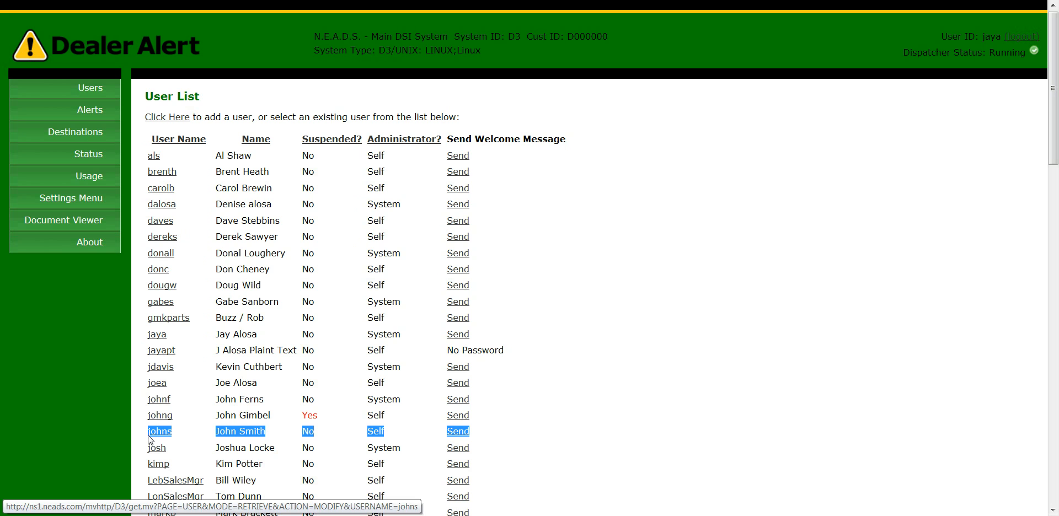
{"action": "left_click", "coordinate": [531, 437]}
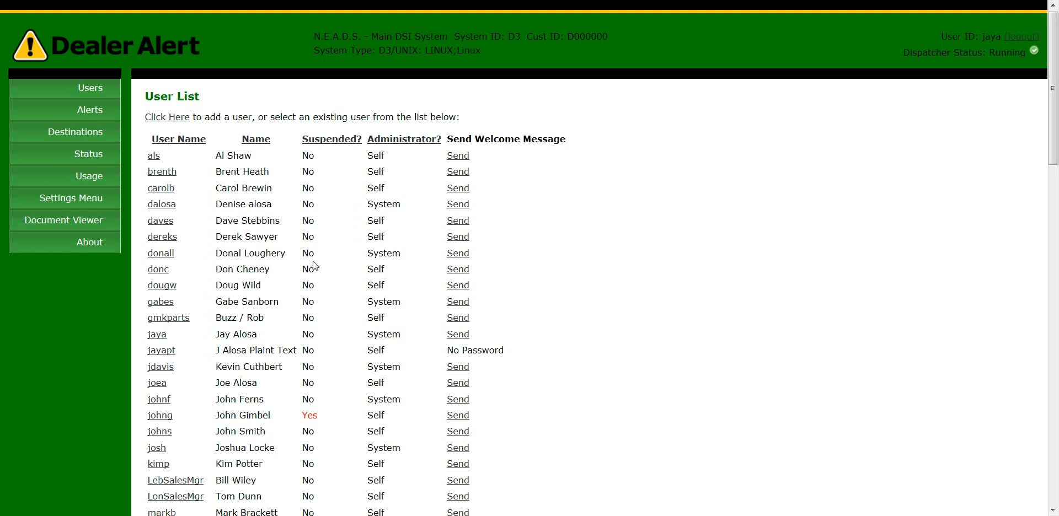
{"action": "left_click", "coordinate": [94, 112]}
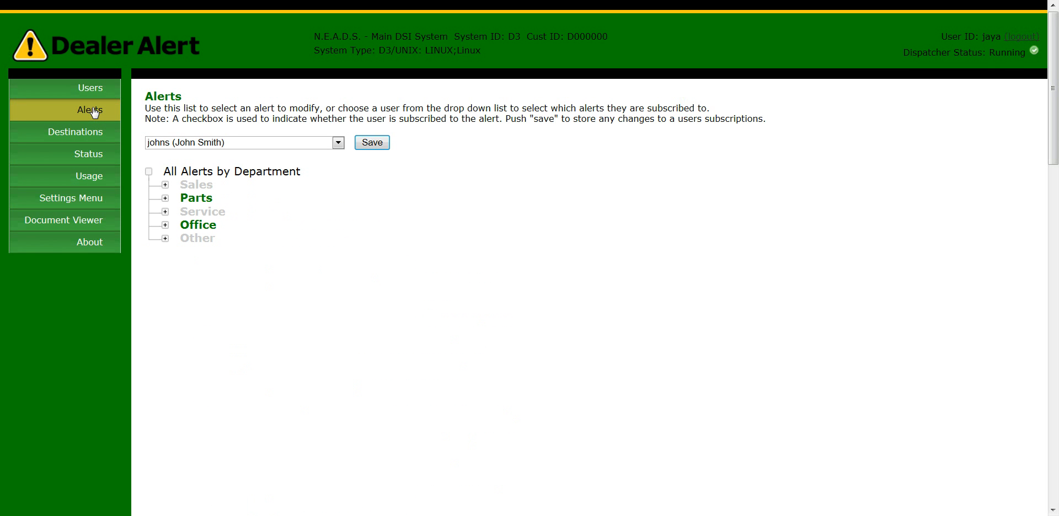
Select the new user and expand the Parts department and its alert groups.
{"action": "left_click", "coordinate": [220, 143]}
{"action": "left_click", "coordinate": [217, 298]}
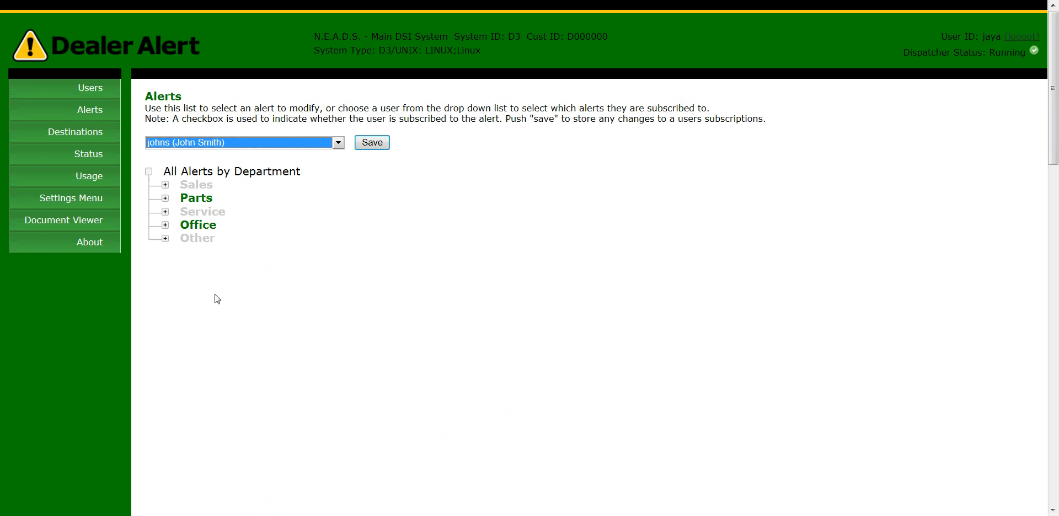
{"action": "left_click", "coordinate": [199, 204]}
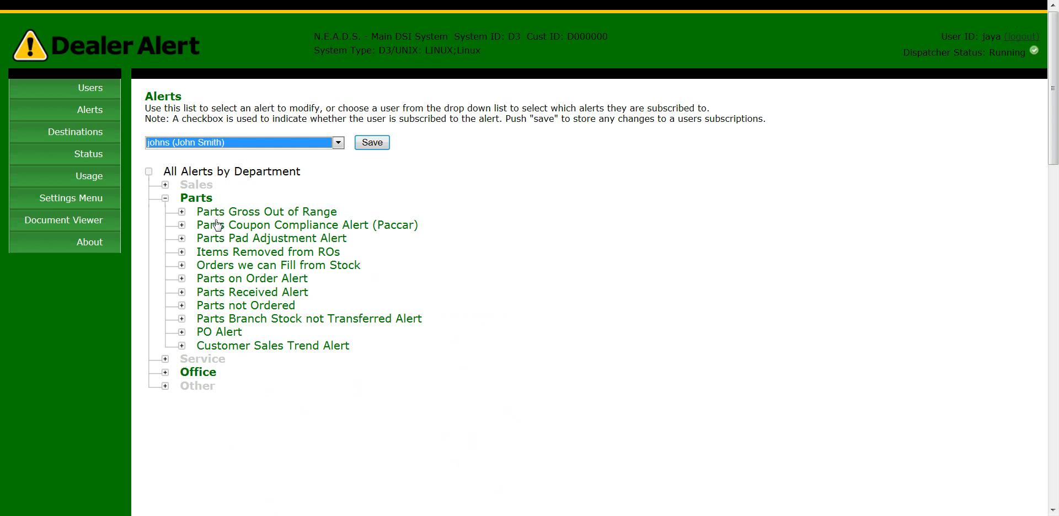
{"action": "left_click", "coordinate": [234, 215]}
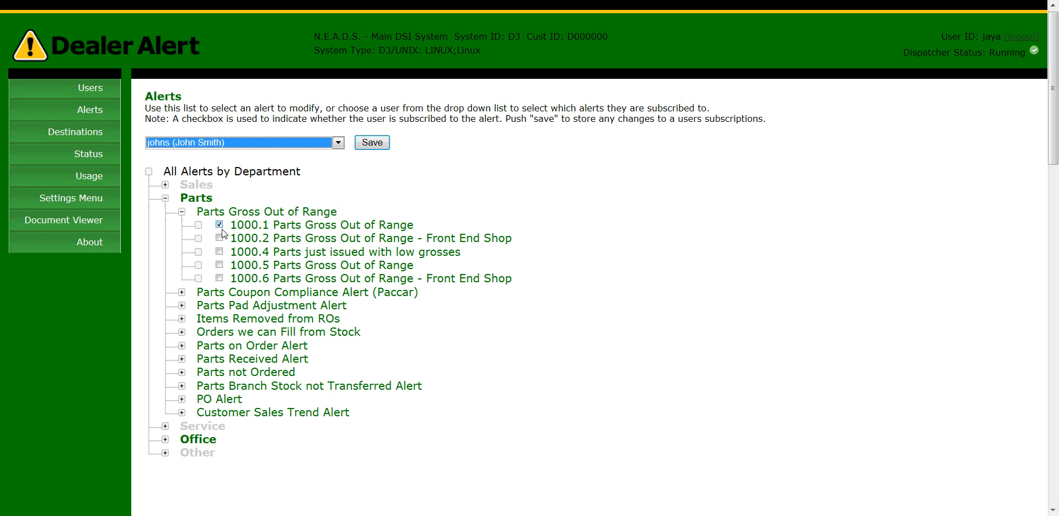
{"action": "left_click", "coordinate": [257, 294]}
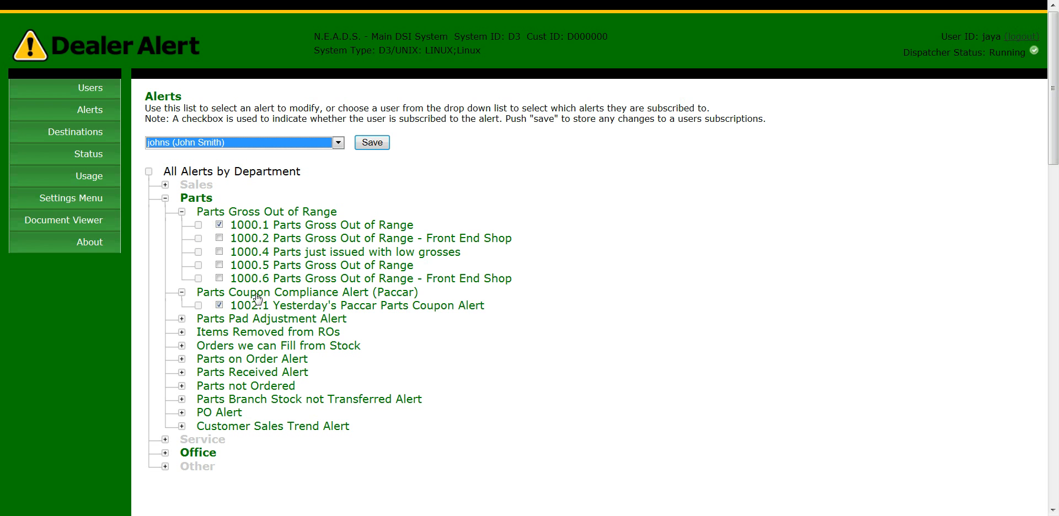
{"action": "left_click", "coordinate": [237, 318]}
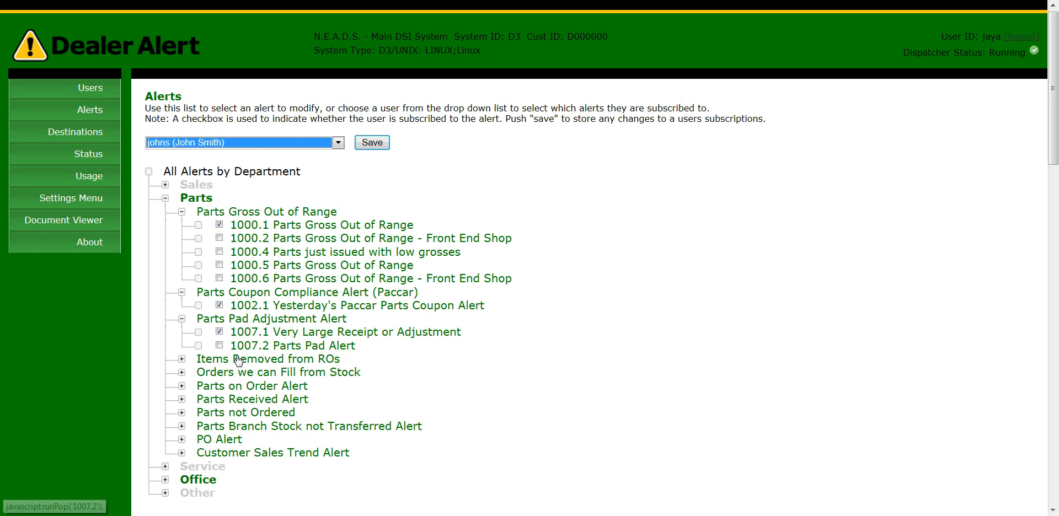
{"action": "left_click", "coordinate": [239, 363]}
{"action": "scroll", "coordinate": [379, 349], "scroll_direction": "down", "scroll_amount": 1}
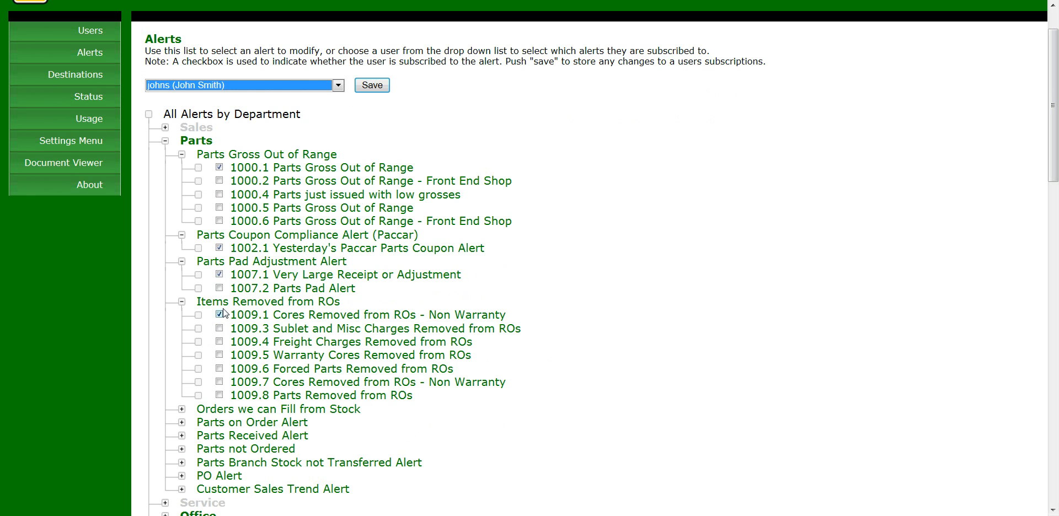
Tick the 1007.2 Parts Pad Alert and 1009.4 Freight Charges Removed from ROs alerts.
{"action": "left_click", "coordinate": [219, 274]}
{"action": "left_click", "coordinate": [218, 287]}
{"action": "left_click", "coordinate": [219, 274]}
{"action": "scroll", "coordinate": [353, 353], "scroll_direction": "down", "scroll_amount": 3}
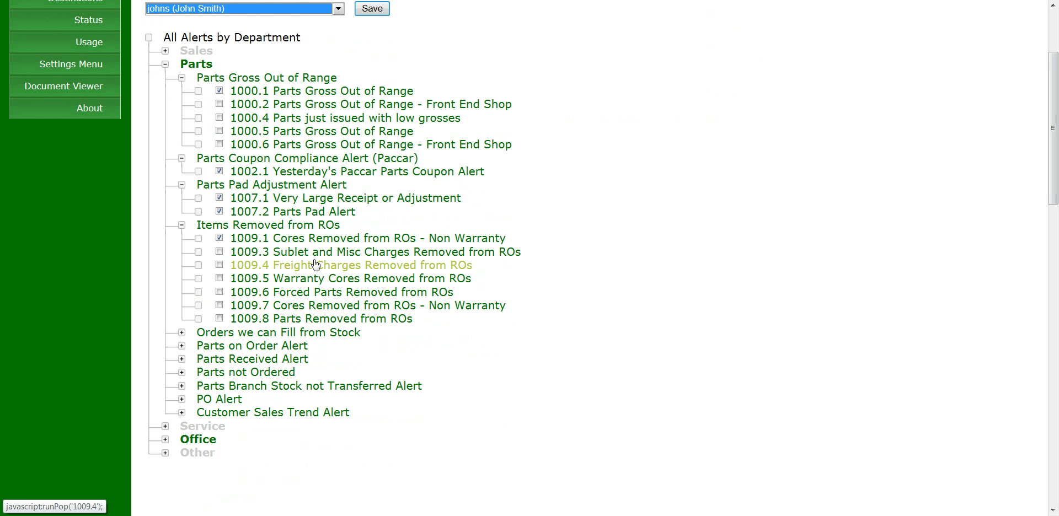
{"action": "left_click", "coordinate": [219, 266]}
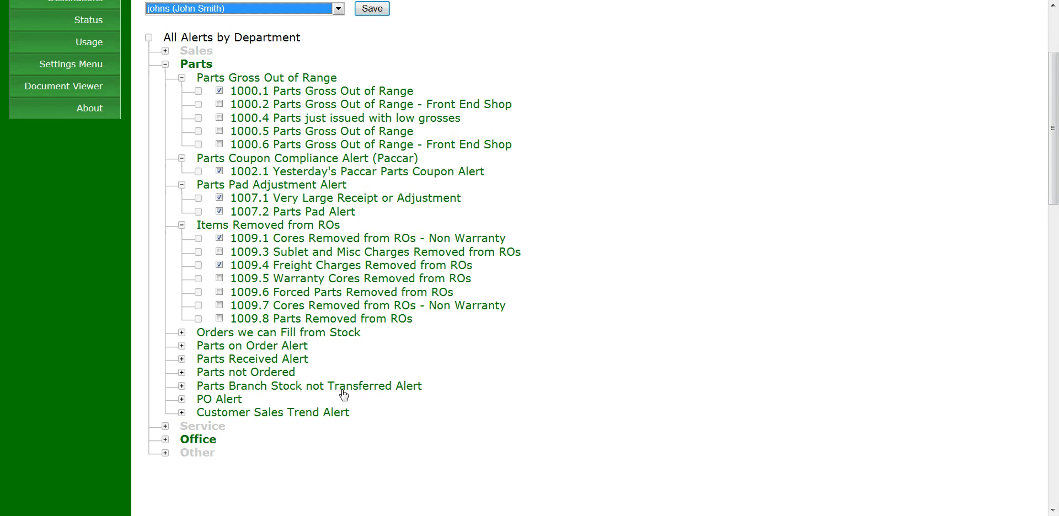
Expand Orders we can Fill from Stock, then collapse the other expanded Parts groups.
{"action": "scroll", "coordinate": [378, 403], "scroll_direction": "down", "scroll_amount": 3}
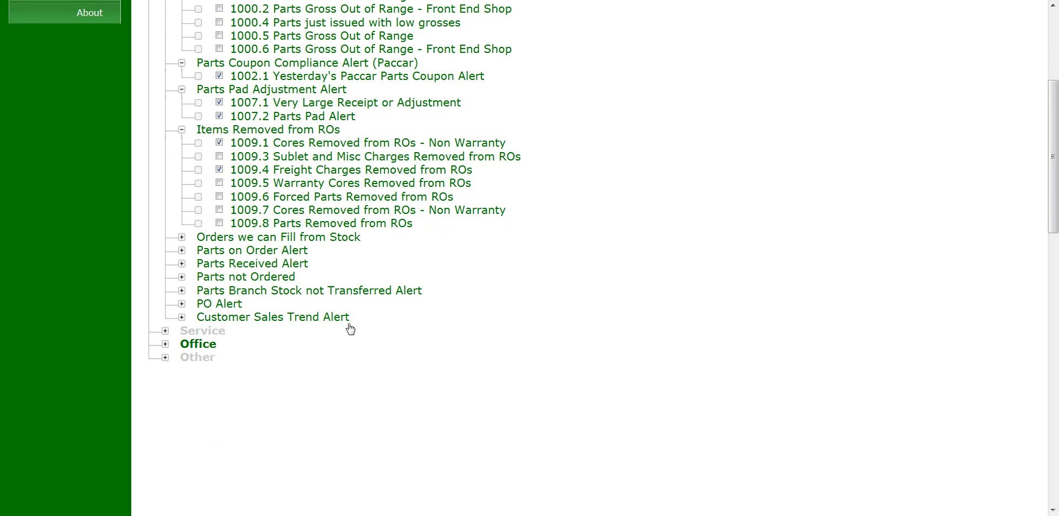
{"action": "scroll", "coordinate": [386, 345], "scroll_direction": "up", "scroll_amount": 3}
{"action": "left_click", "coordinate": [265, 333]}
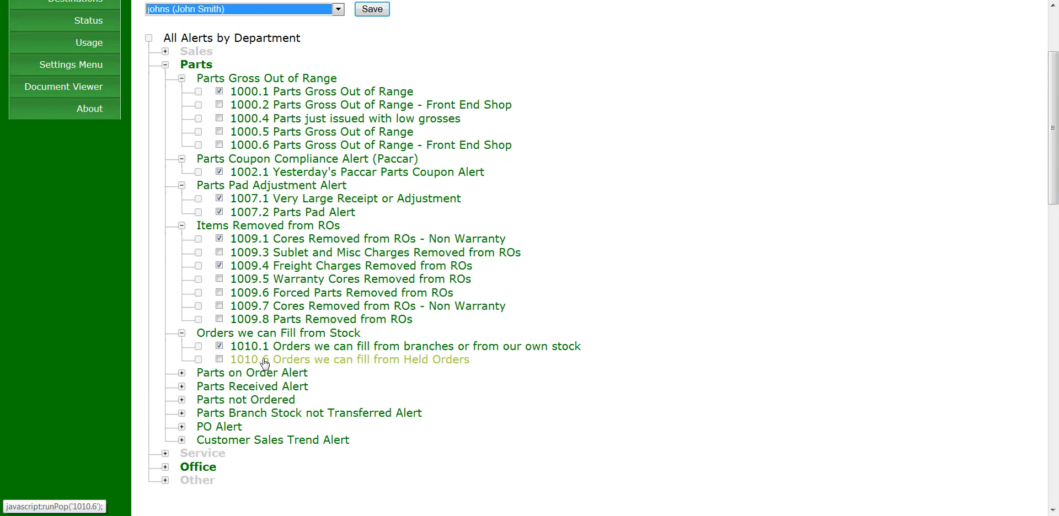
{"action": "left_click", "coordinate": [182, 226]}
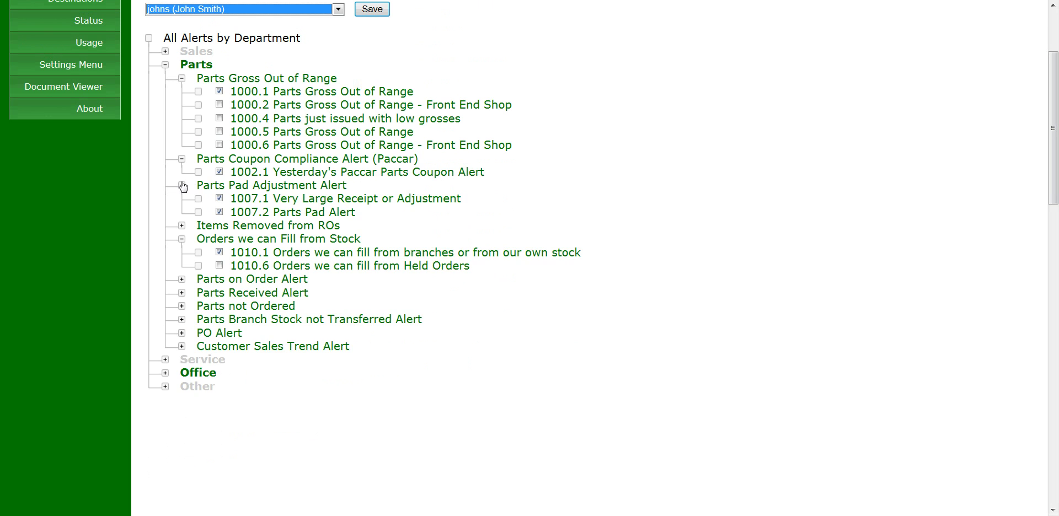
{"action": "left_click", "coordinate": [182, 185]}
{"action": "left_click", "coordinate": [182, 159]}
{"action": "left_click", "coordinate": [182, 79]}
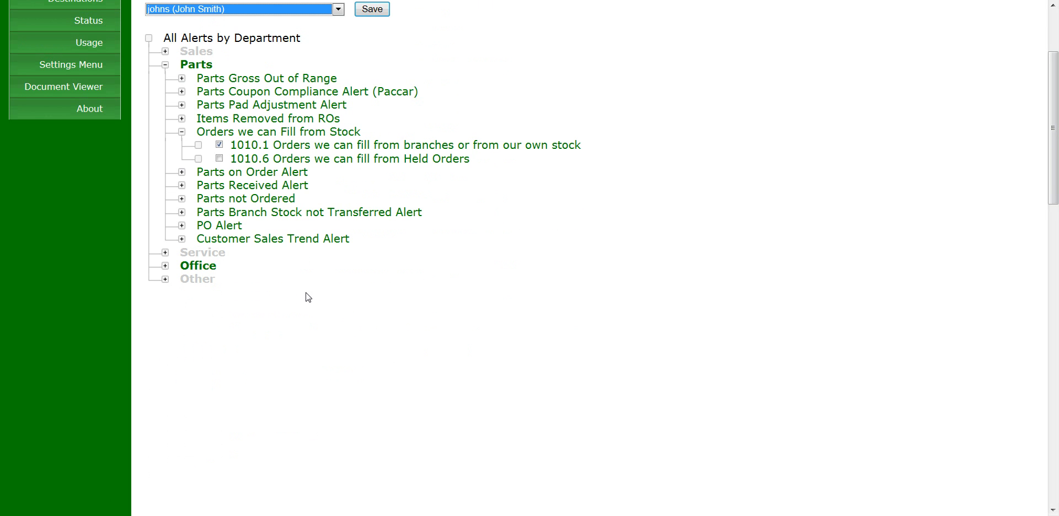
Review the Office Management Schedule Alert list, then save the user's alert subscriptions.
{"action": "left_click", "coordinate": [206, 270]}
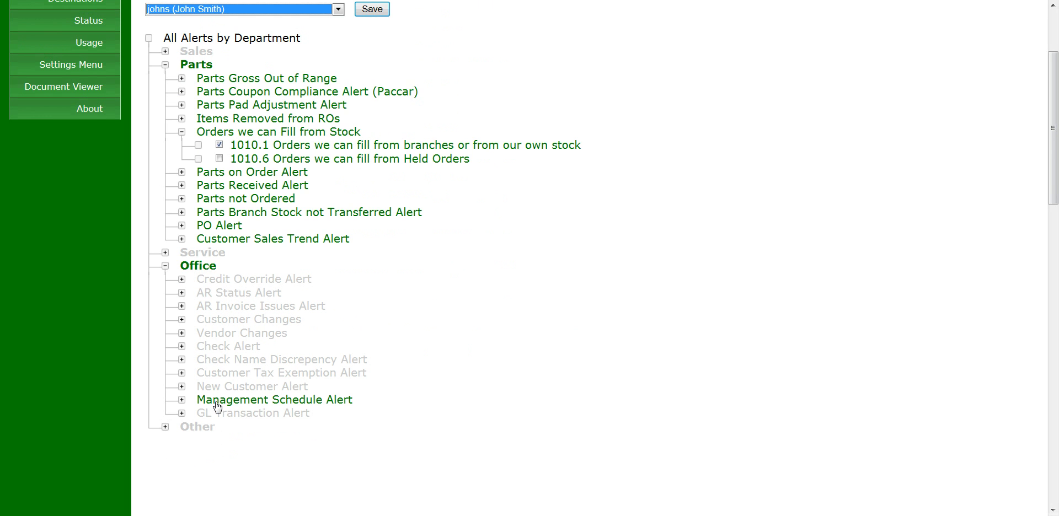
{"action": "scroll", "coordinate": [370, 401], "scroll_direction": "down", "scroll_amount": 2}
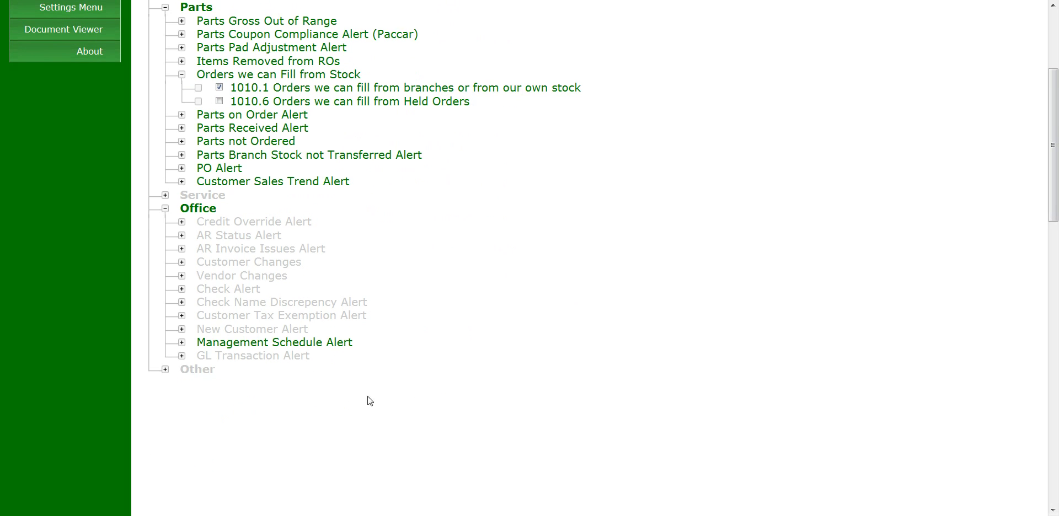
{"action": "left_click", "coordinate": [250, 346]}
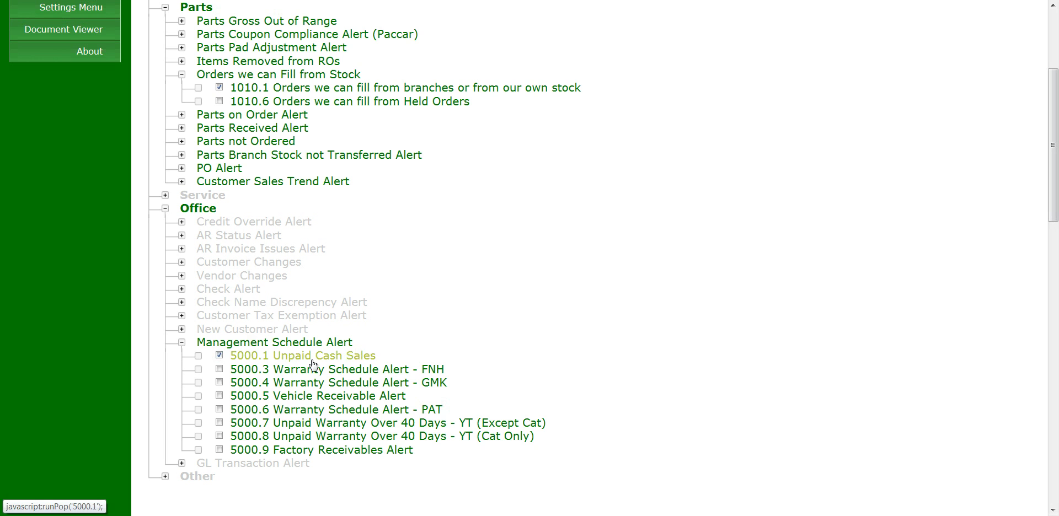
{"action": "left_click", "coordinate": [182, 343]}
{"action": "scroll", "coordinate": [456, 310], "scroll_direction": "up", "scroll_amount": 3}
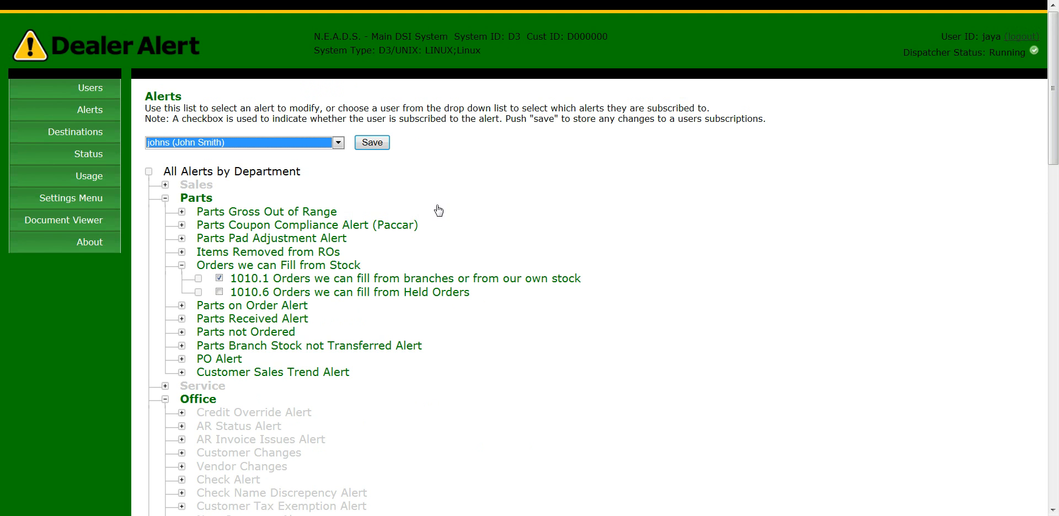
{"action": "left_click", "coordinate": [366, 146]}
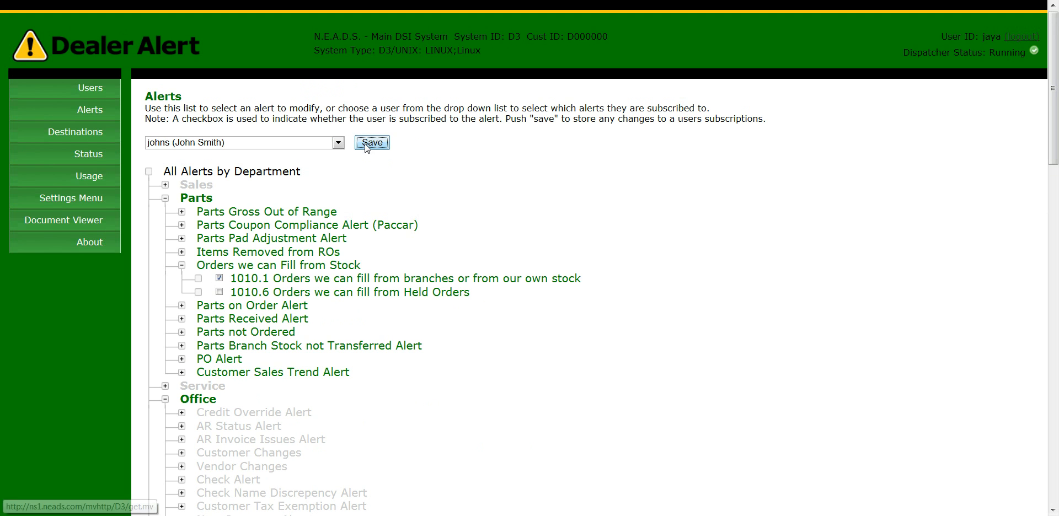